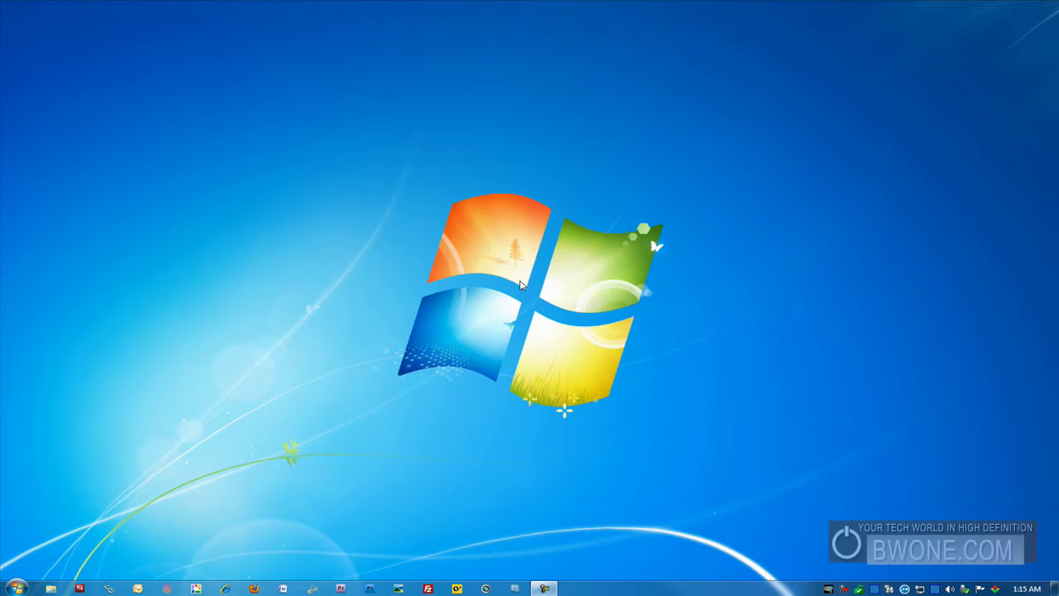
Step: Open the Personalization settings from the desktop
{"action": "right_click", "coordinate": [513, 296]}
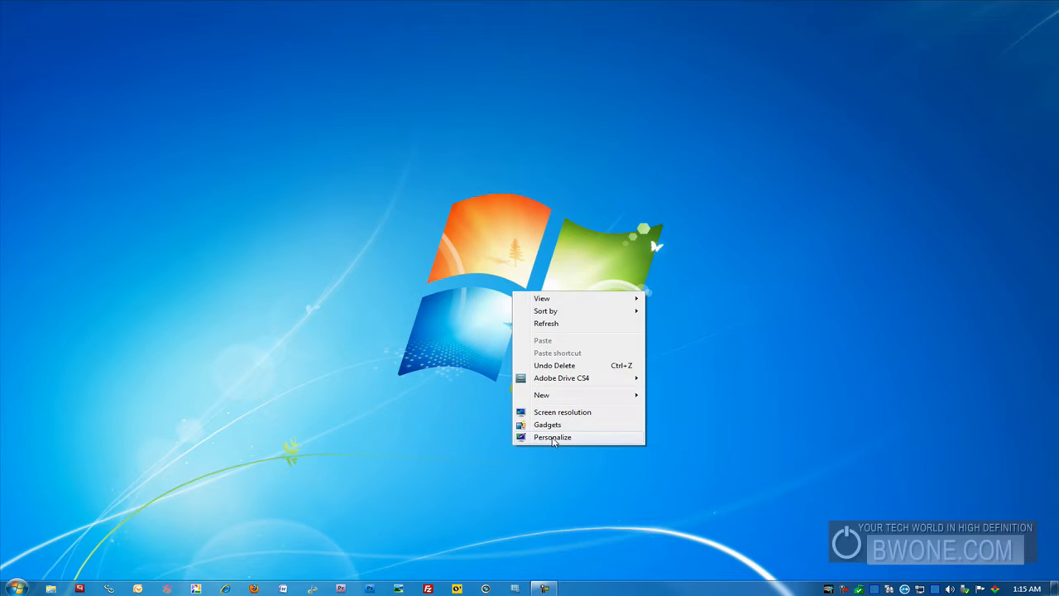
{"action": "left_click", "coordinate": [553, 438]}
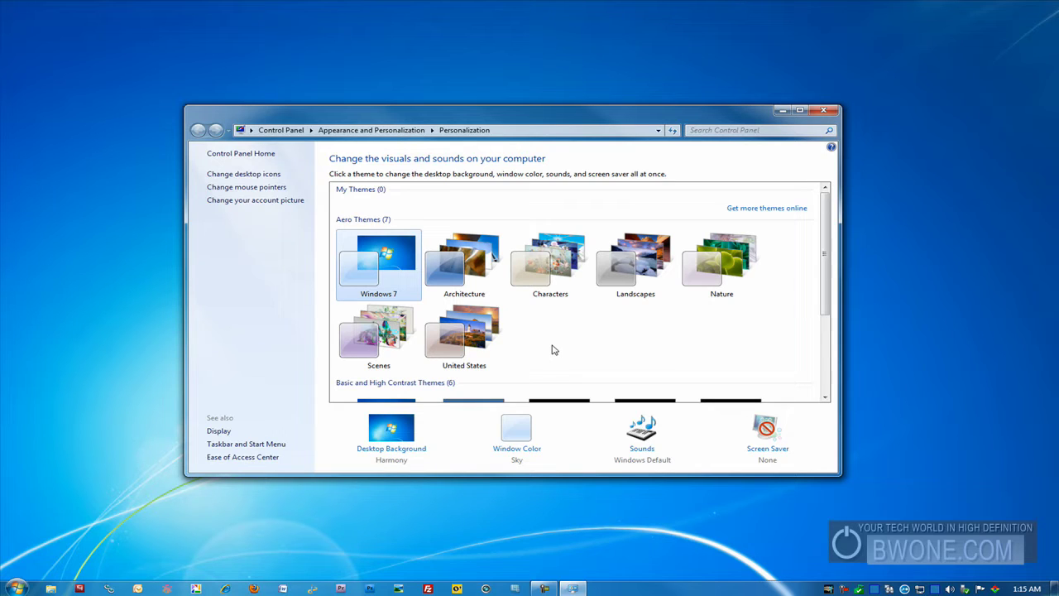
Step: Try the Architecture, Characters, Landscapes, Nature, Scenes and United States Aero themes in turn, and reapply the Windows 7 theme
{"action": "left_click", "coordinate": [473, 283]}
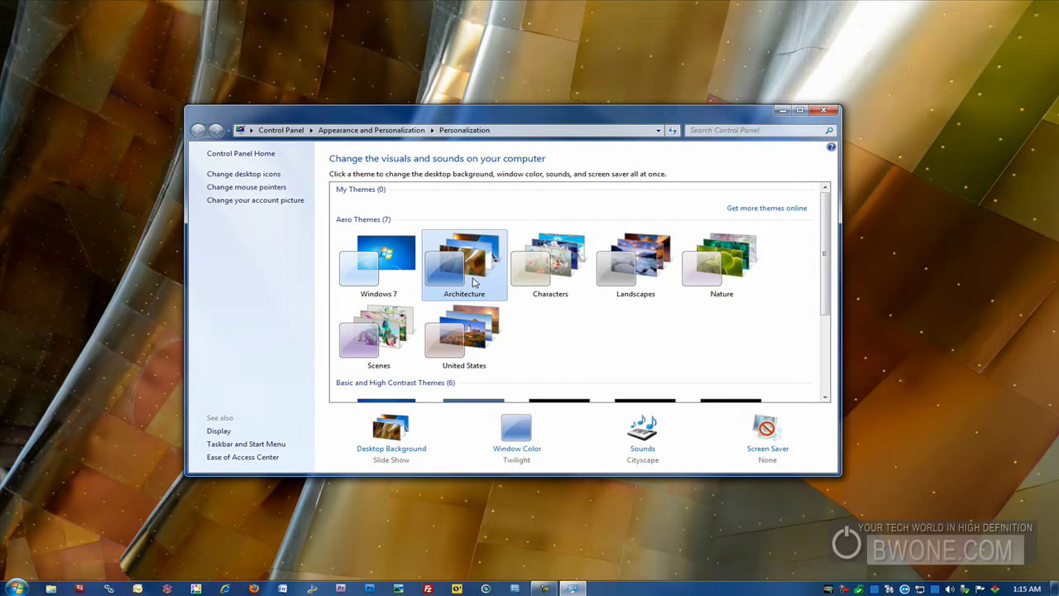
{"action": "left_click", "coordinate": [548, 269]}
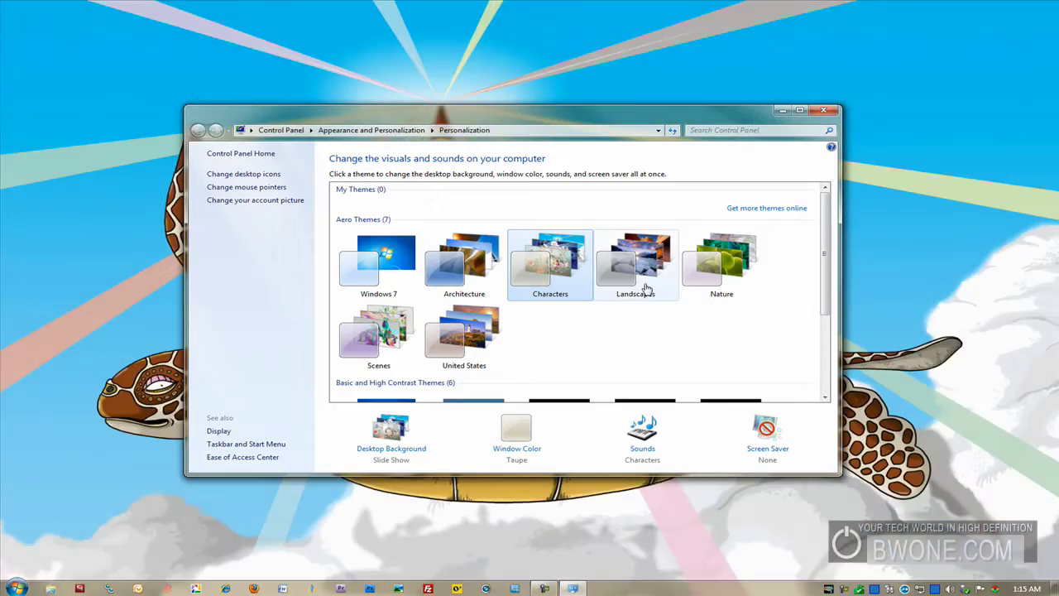
{"action": "left_click", "coordinate": [635, 285]}
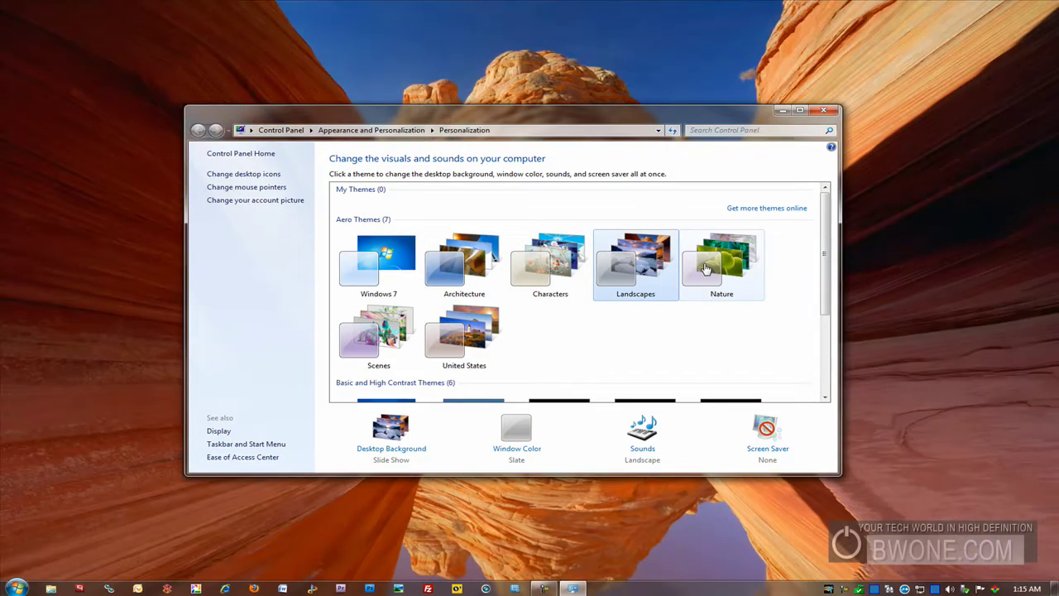
{"action": "left_click", "coordinate": [706, 269]}
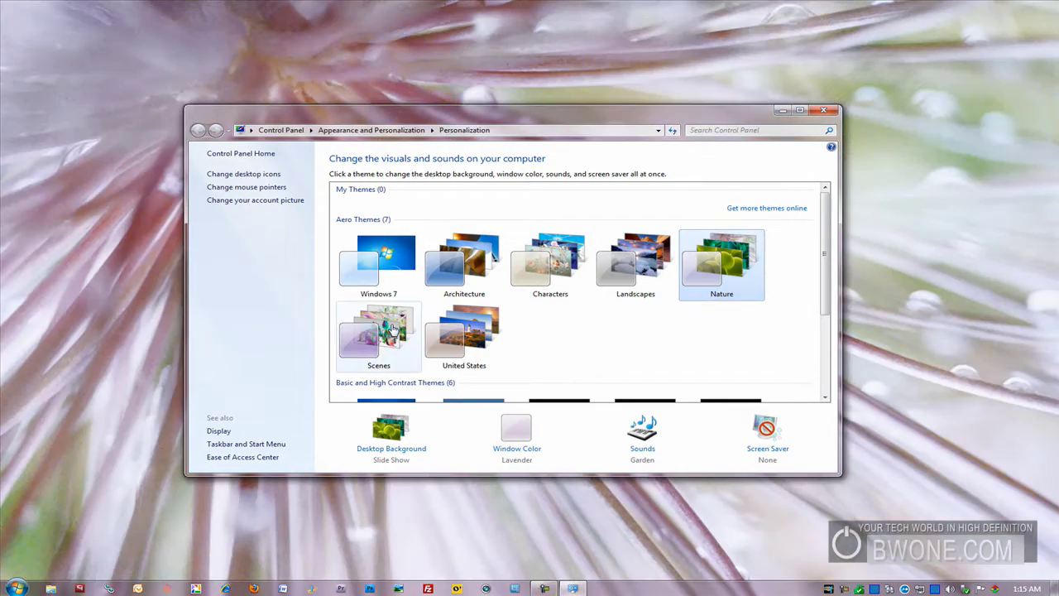
{"action": "left_click", "coordinate": [393, 330]}
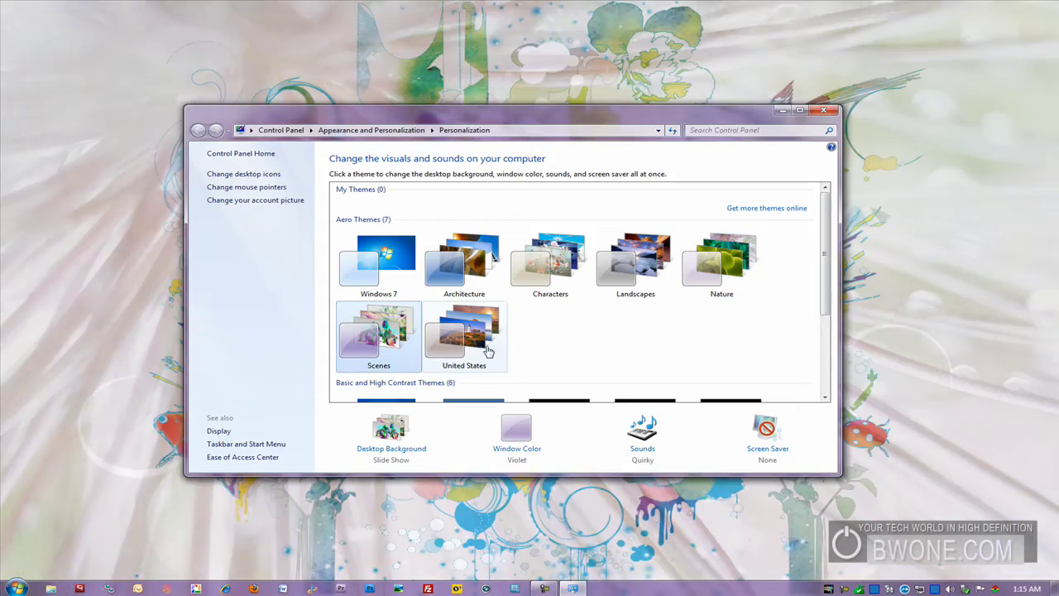
{"action": "left_click", "coordinate": [490, 343]}
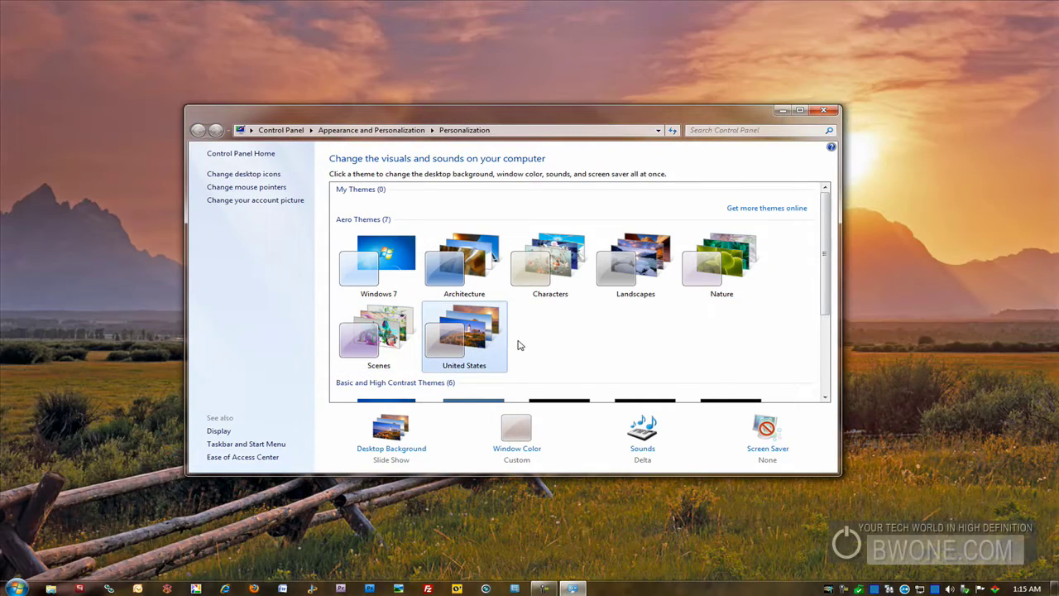
{"action": "left_click", "coordinate": [408, 271]}
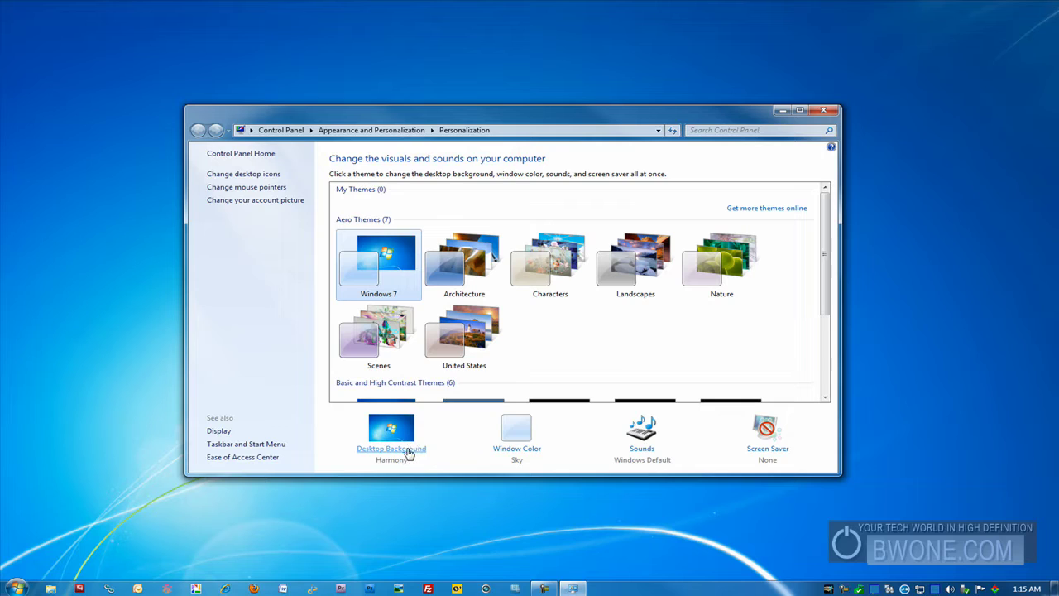
Step: Open the desktop background settings and try several single pictures from the Architecture and Characters groups as wallpaper
{"action": "left_click", "coordinate": [408, 453]}
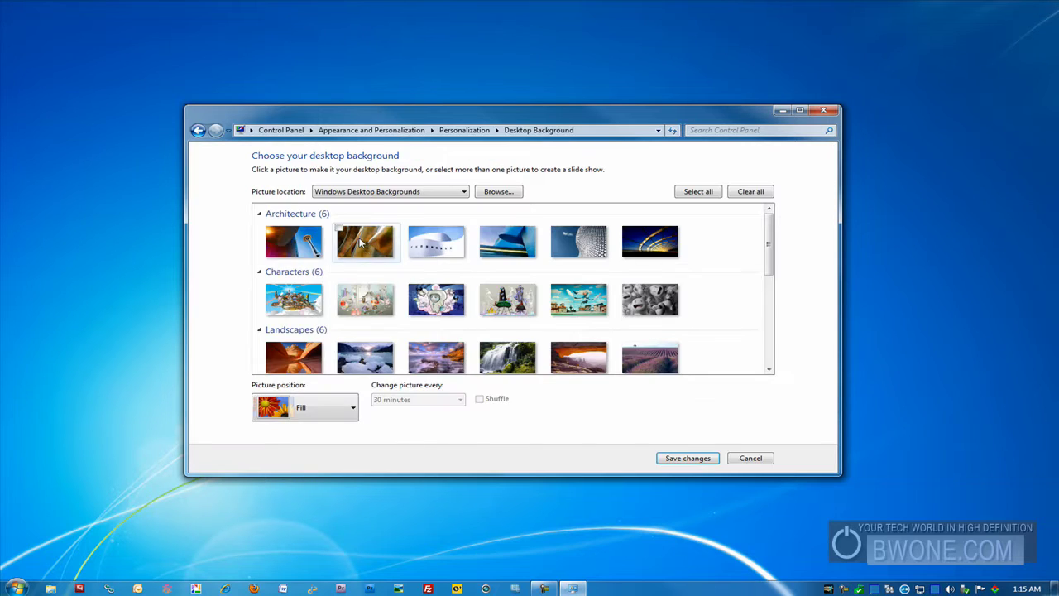
{"action": "left_click", "coordinate": [396, 245]}
{"action": "left_click", "coordinate": [578, 242]}
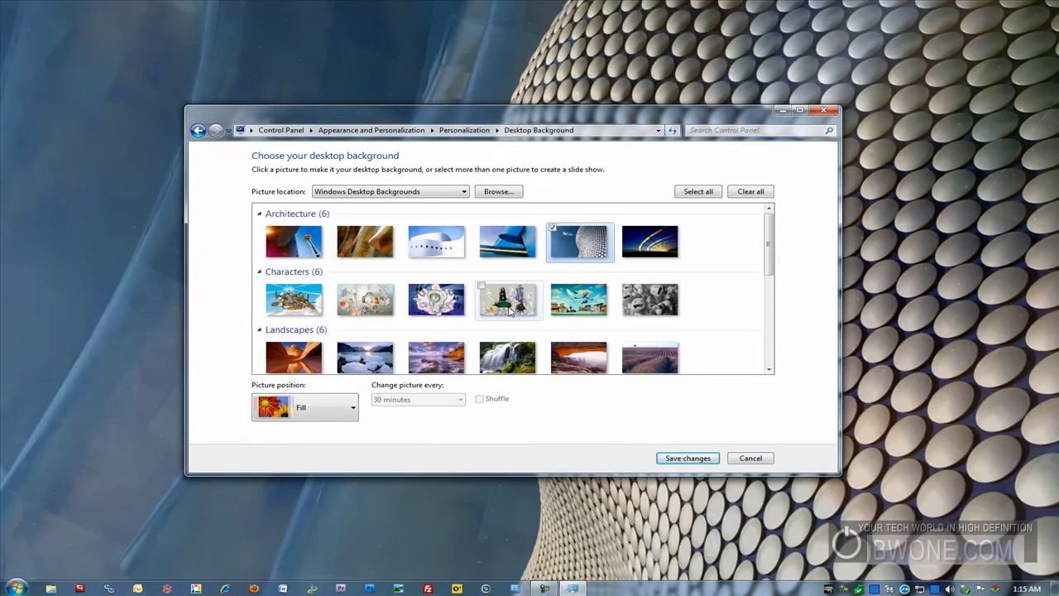
{"action": "left_click", "coordinate": [506, 305]}
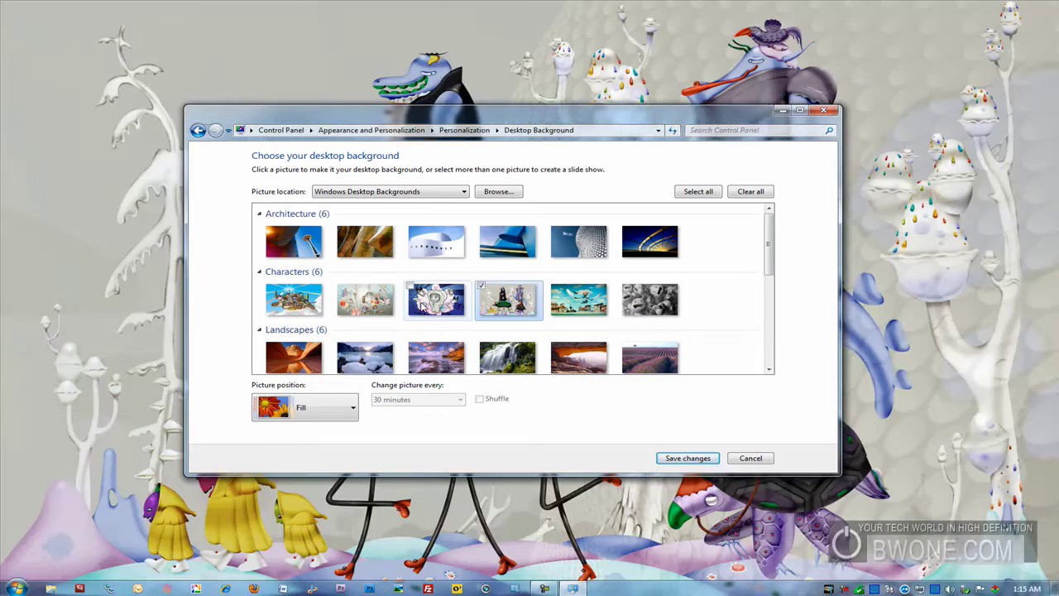
{"action": "left_click", "coordinate": [436, 300]}
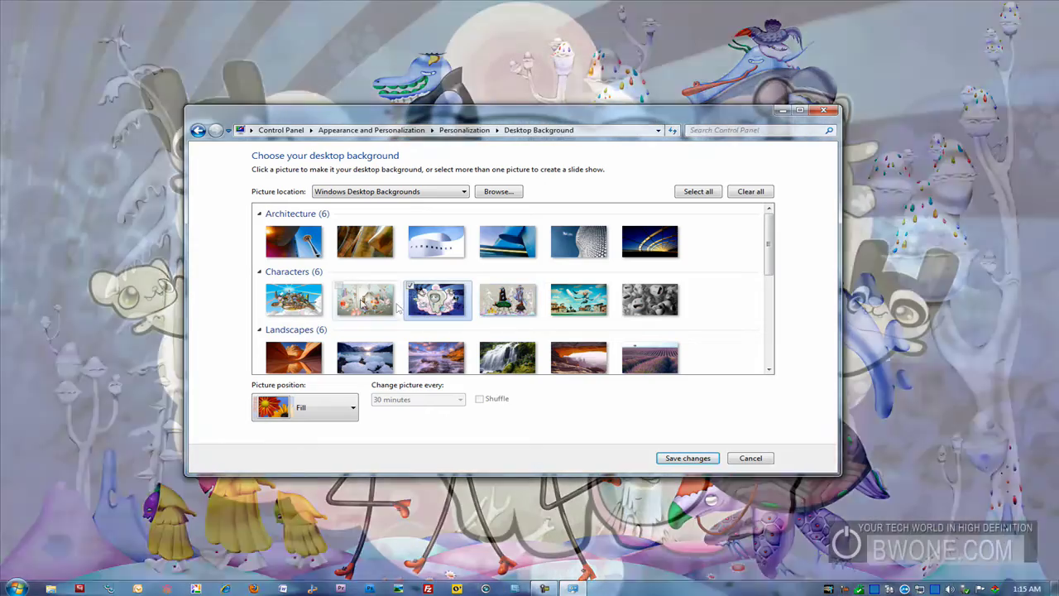
{"action": "left_click", "coordinate": [362, 305]}
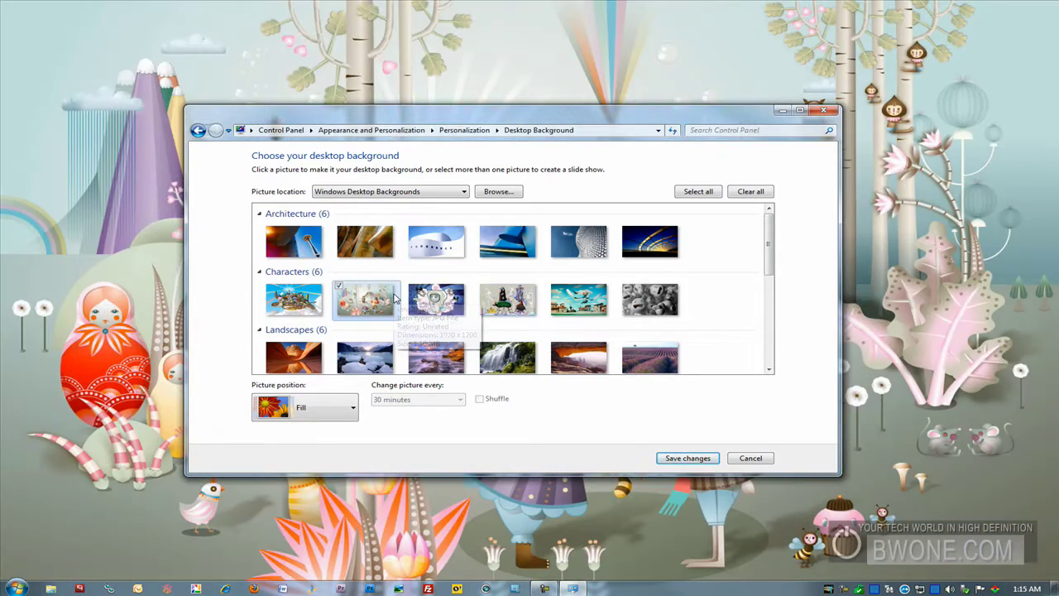
Step: Save a shuffled desktop background slide show of all the Windows pictures that changes every 10 seconds
{"action": "left_click", "coordinate": [699, 191]}
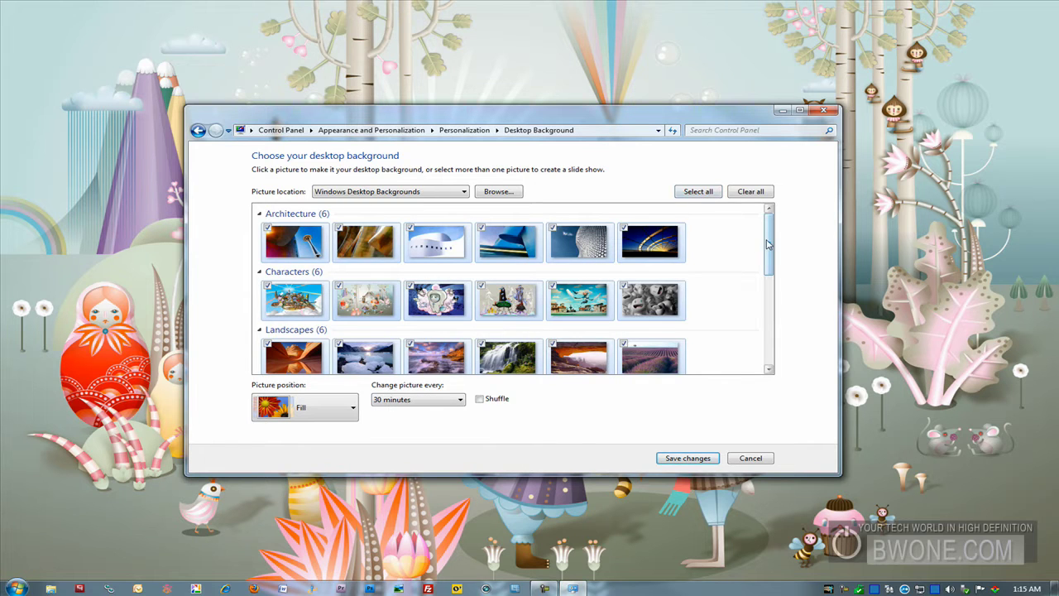
{"action": "left_click_drag", "start_coordinate": [769, 246], "coordinate": [771, 217]}
{"action": "left_click", "coordinate": [441, 401]}
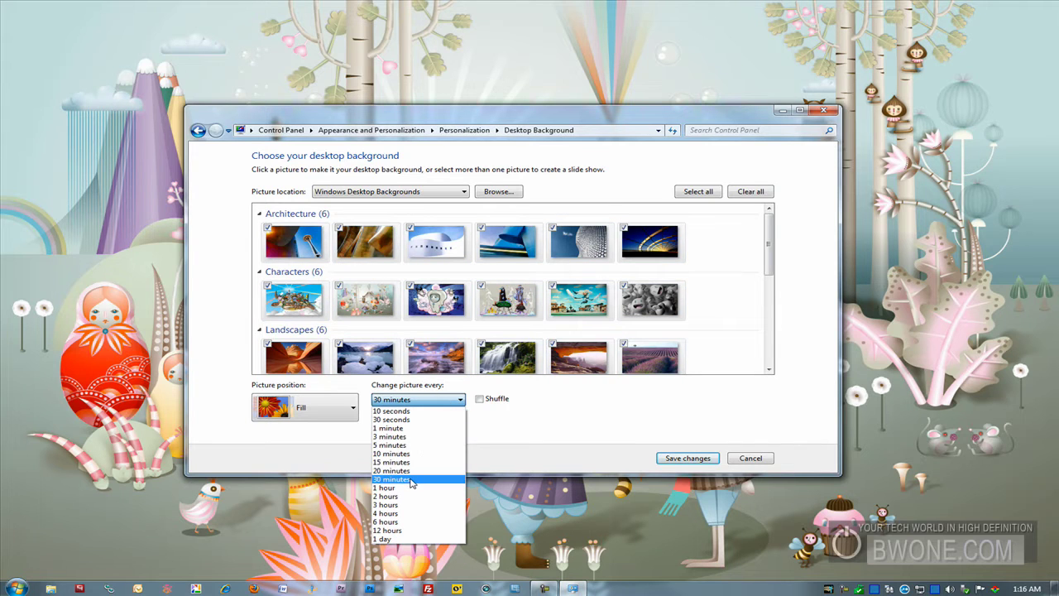
{"action": "left_click", "coordinate": [427, 411]}
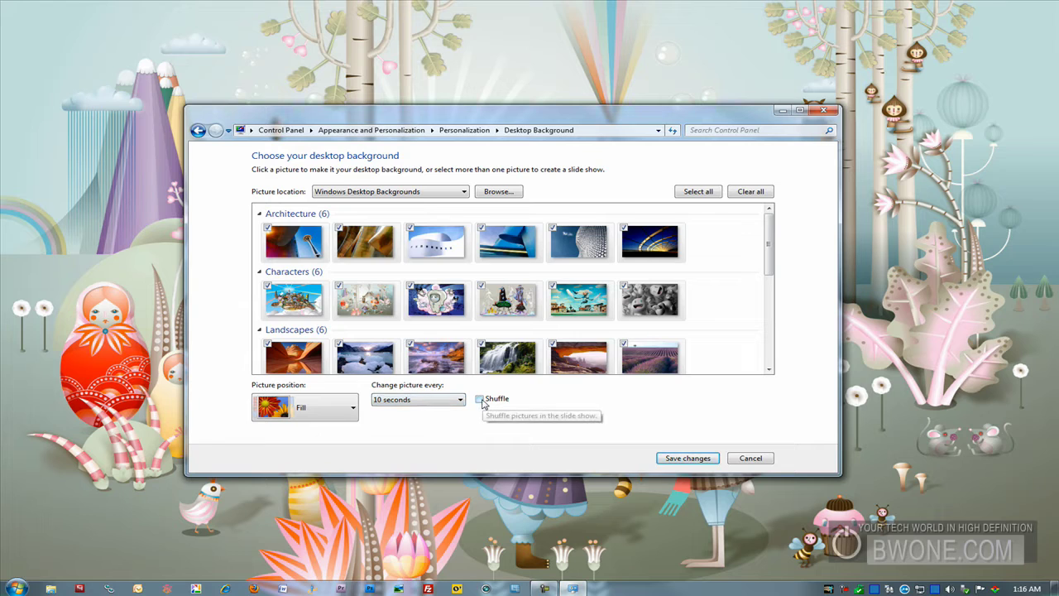
{"action": "left_click", "coordinate": [481, 401]}
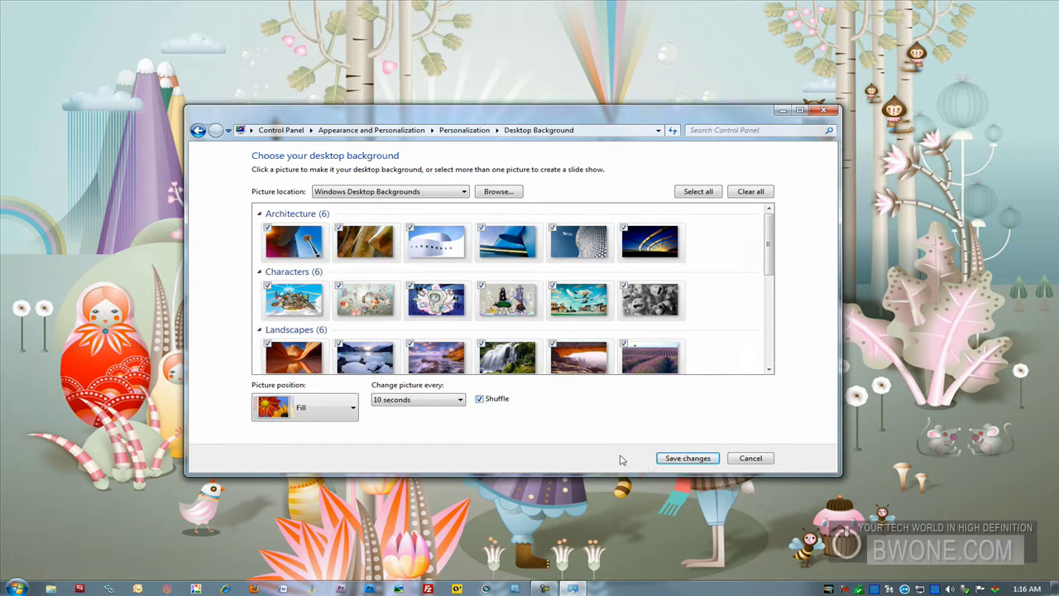
{"action": "left_click", "coordinate": [672, 459]}
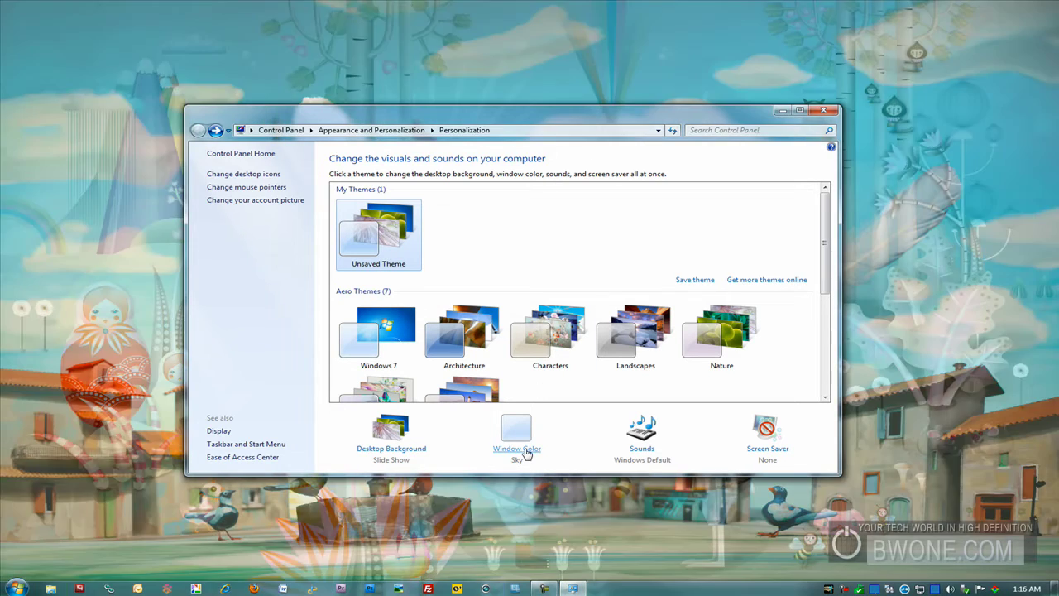
Step: Open the window color settings and try several preset colors, including Chocolate, Frost and Sea, finishing with Twilight
{"action": "left_click", "coordinate": [524, 451]}
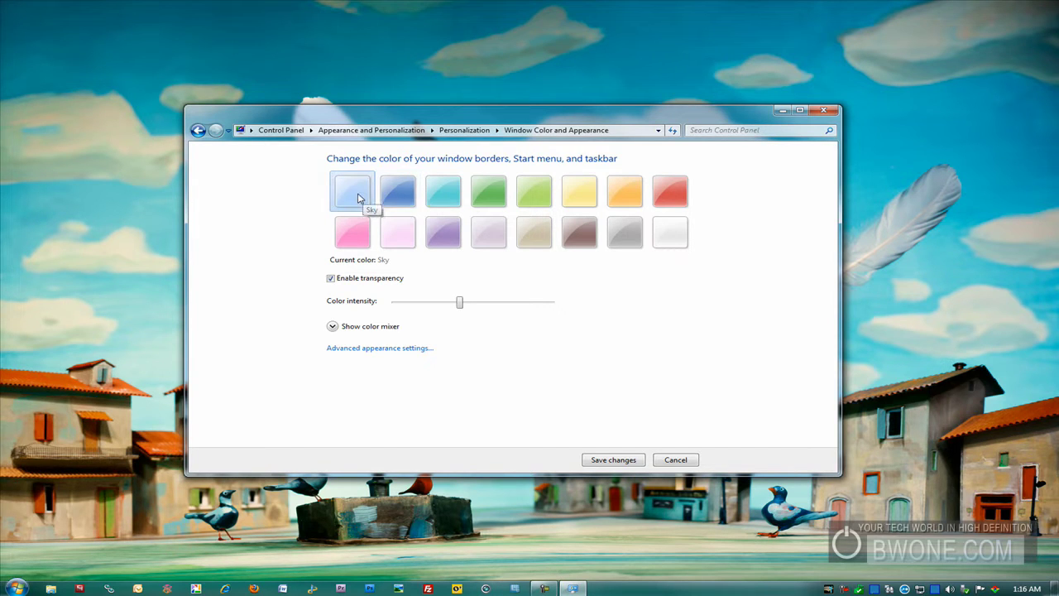
{"action": "left_click", "coordinate": [398, 193]}
{"action": "left_click", "coordinate": [579, 233]}
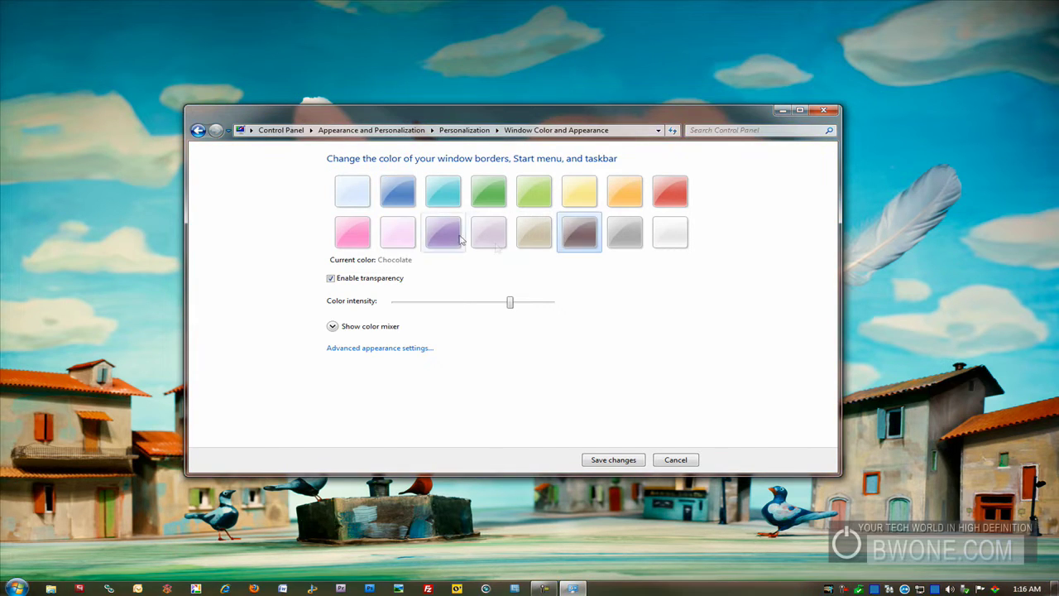
{"action": "left_click", "coordinate": [446, 237]}
{"action": "left_click", "coordinate": [488, 233]}
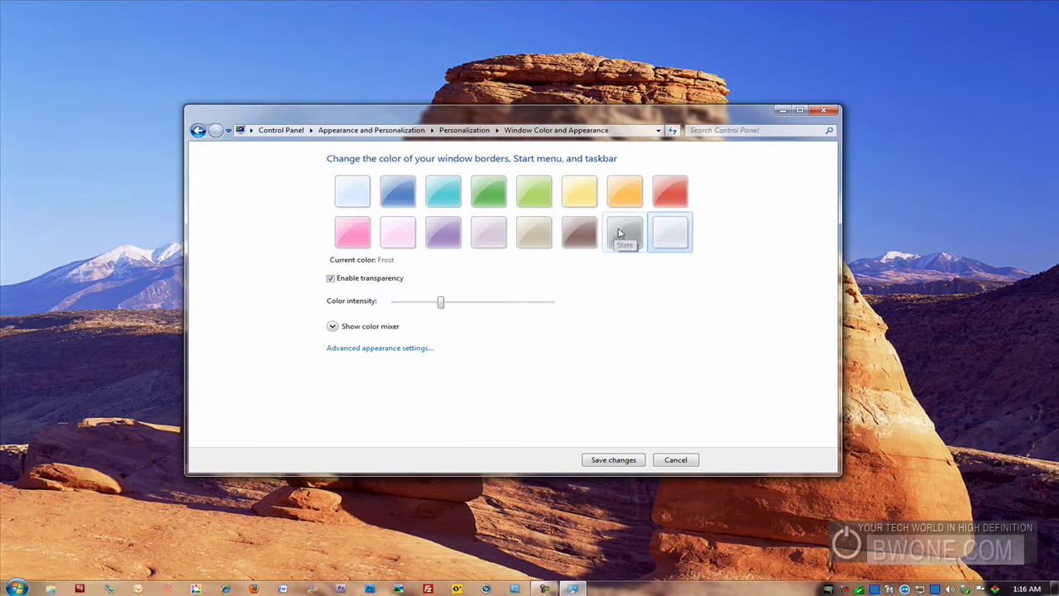
{"action": "left_click", "coordinate": [625, 233]}
{"action": "left_click", "coordinate": [567, 201]}
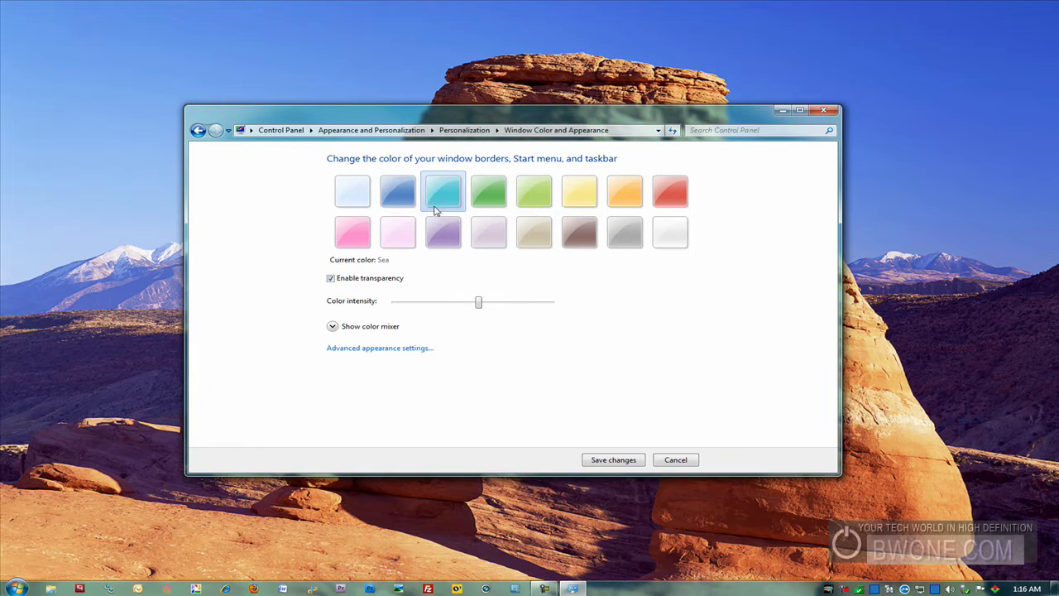
{"action": "left_click", "coordinate": [409, 204]}
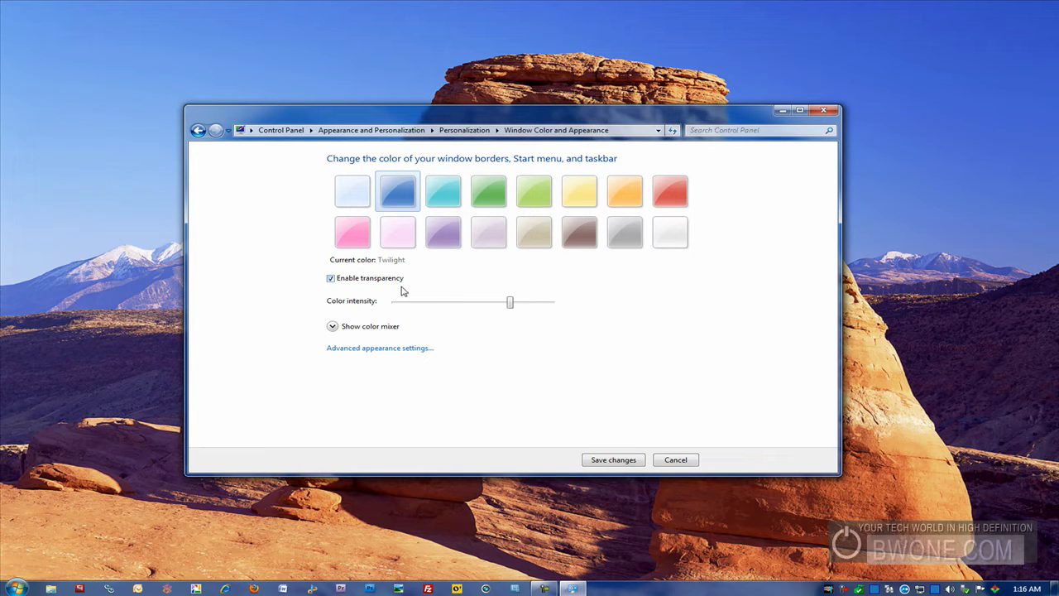
Step: Turn window transparency off and back on, and lower the color intensity to a bit below the middle
{"action": "left_click", "coordinate": [354, 280]}
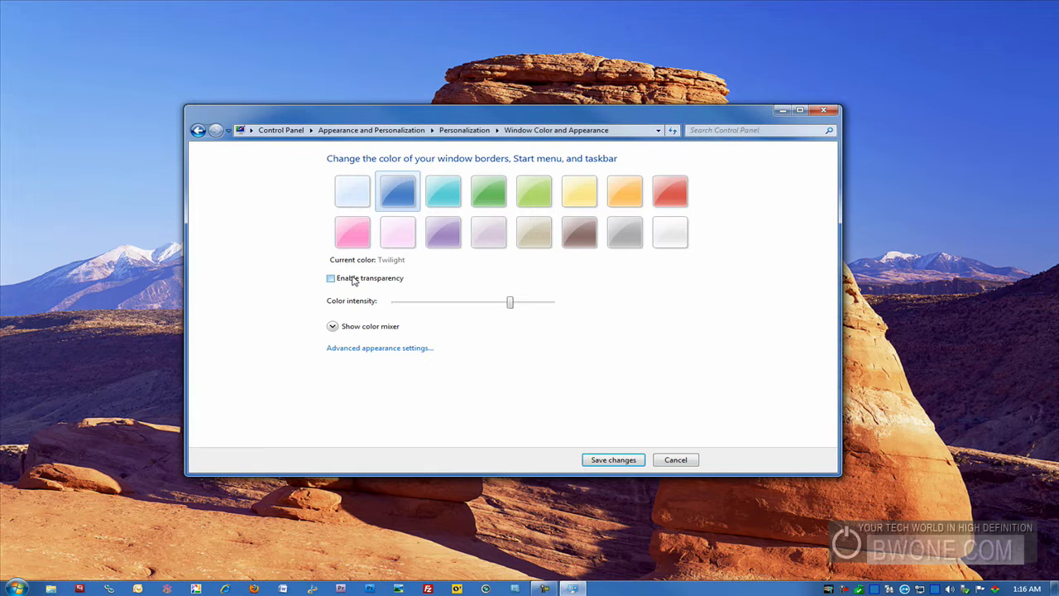
{"action": "left_click", "coordinate": [354, 280]}
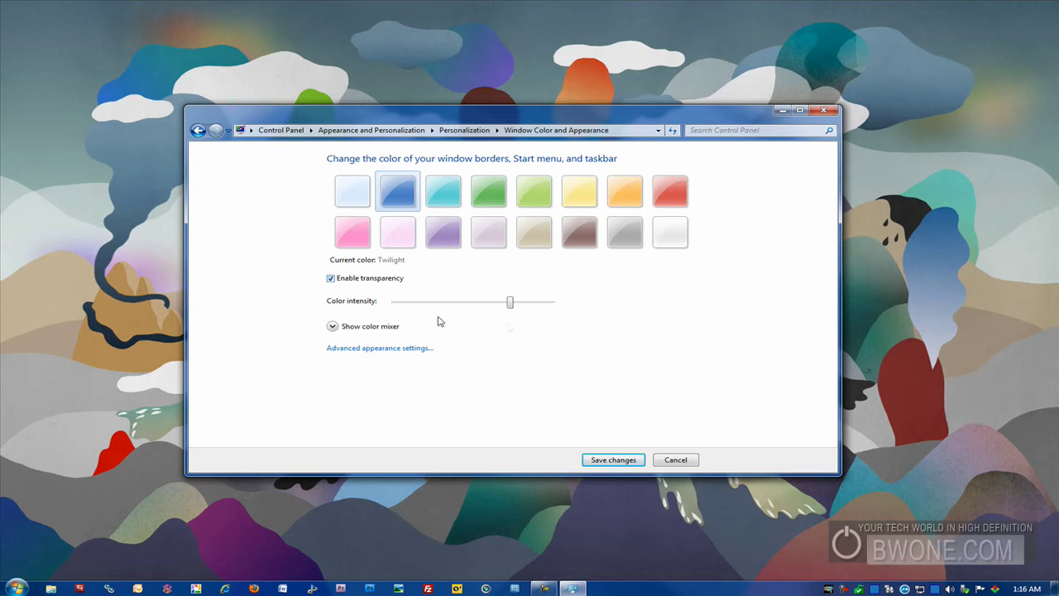
{"action": "left_click_drag", "start_coordinate": [509, 305], "coordinate": [461, 305]}
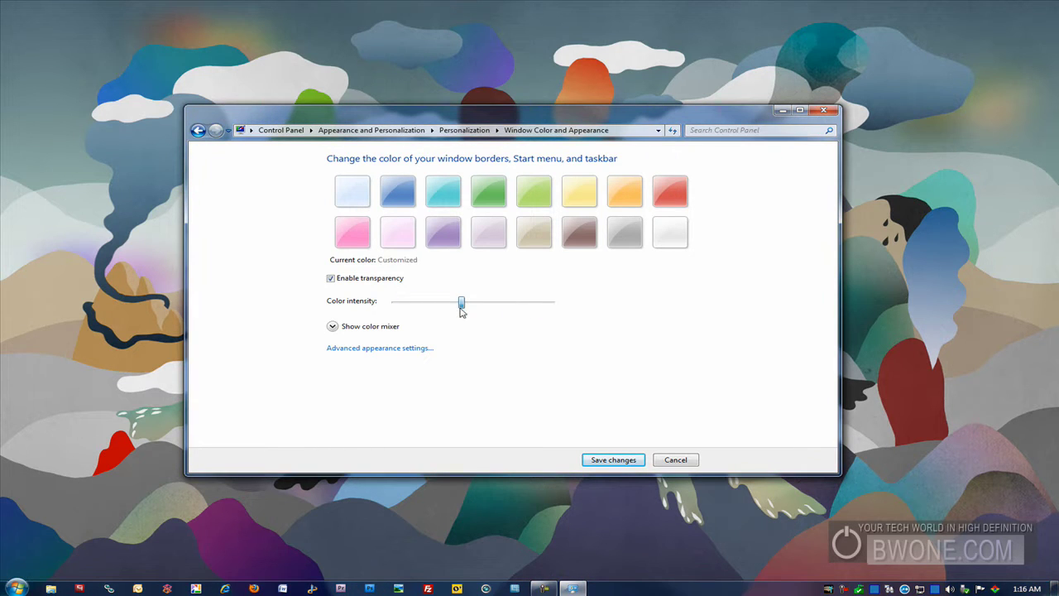
Step: Show the color mixer and experiment with the hue, saturation and brightness of the window color
{"action": "left_click", "coordinate": [361, 327]}
{"action": "left_click_drag", "start_coordinate": [488, 346], "coordinate": [454, 346]}
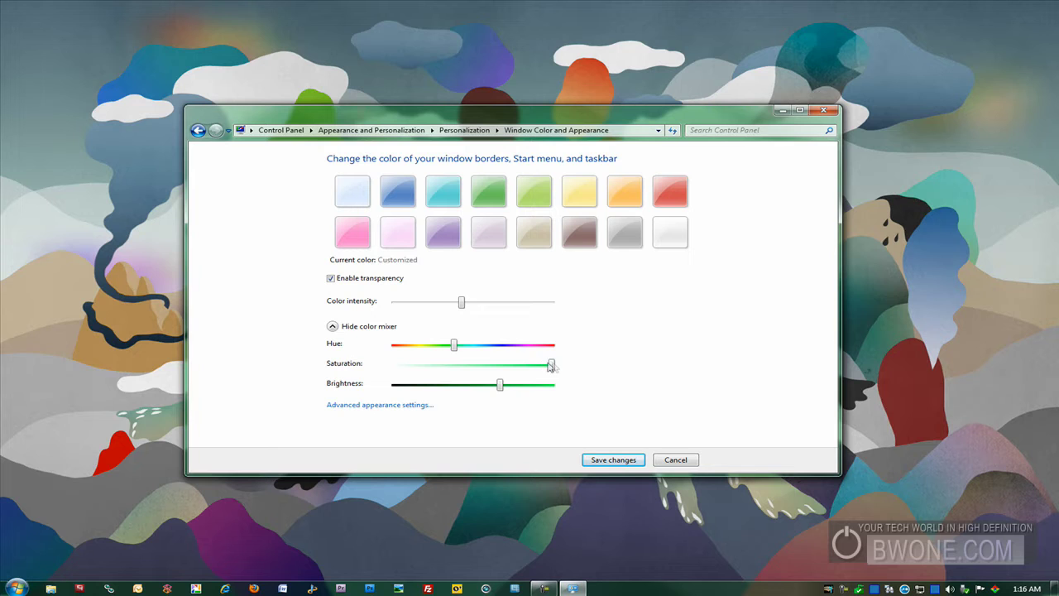
{"action": "left_click_drag", "start_coordinate": [551, 364], "coordinate": [491, 346]}
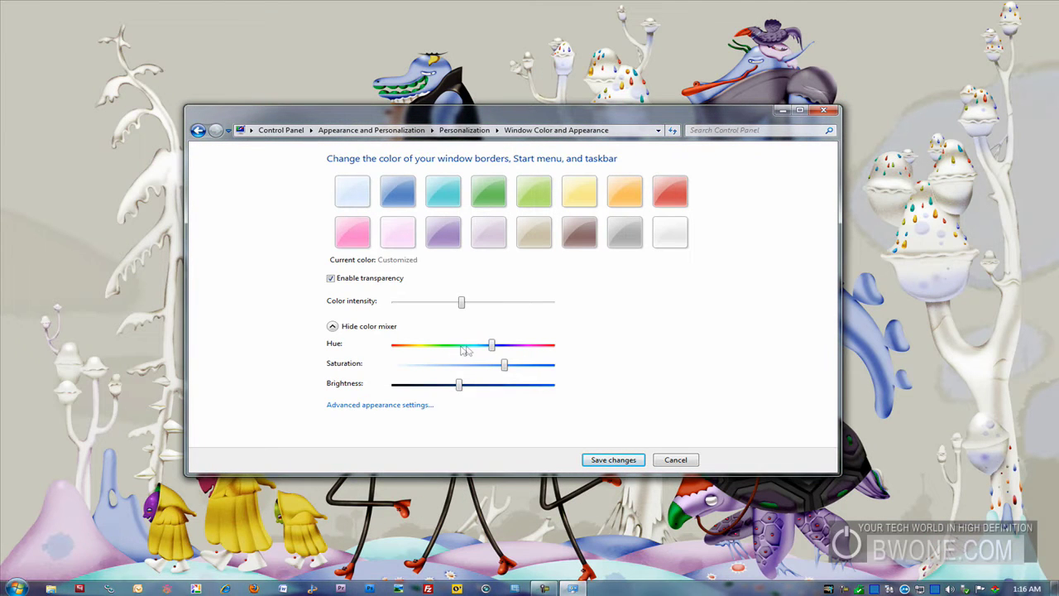
Step: Try the Sky color, choose Slate as the window color instead, and save the change
{"action": "left_click", "coordinate": [353, 191]}
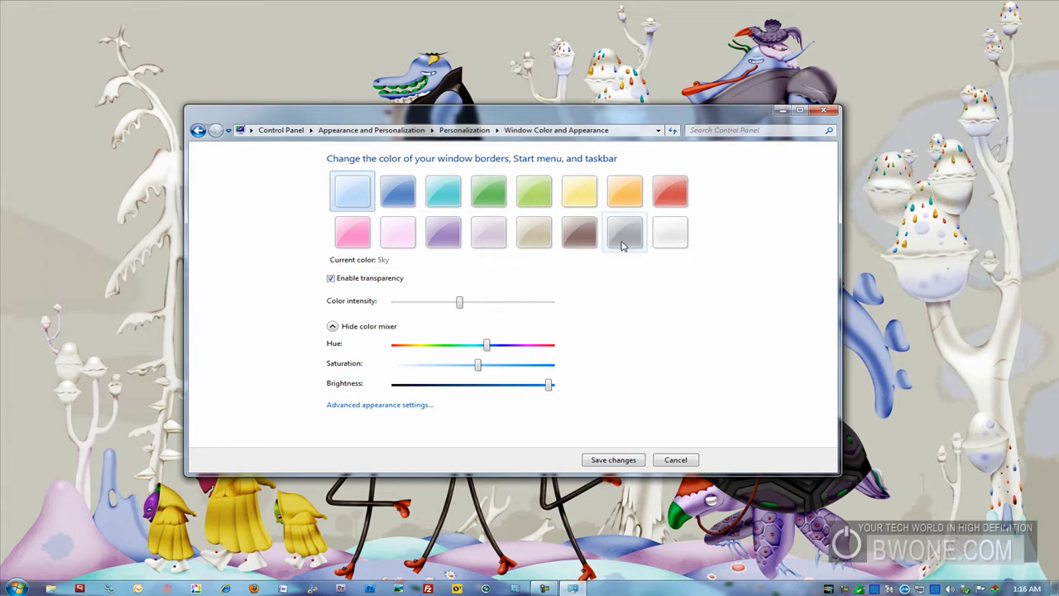
{"action": "left_click", "coordinate": [624, 232]}
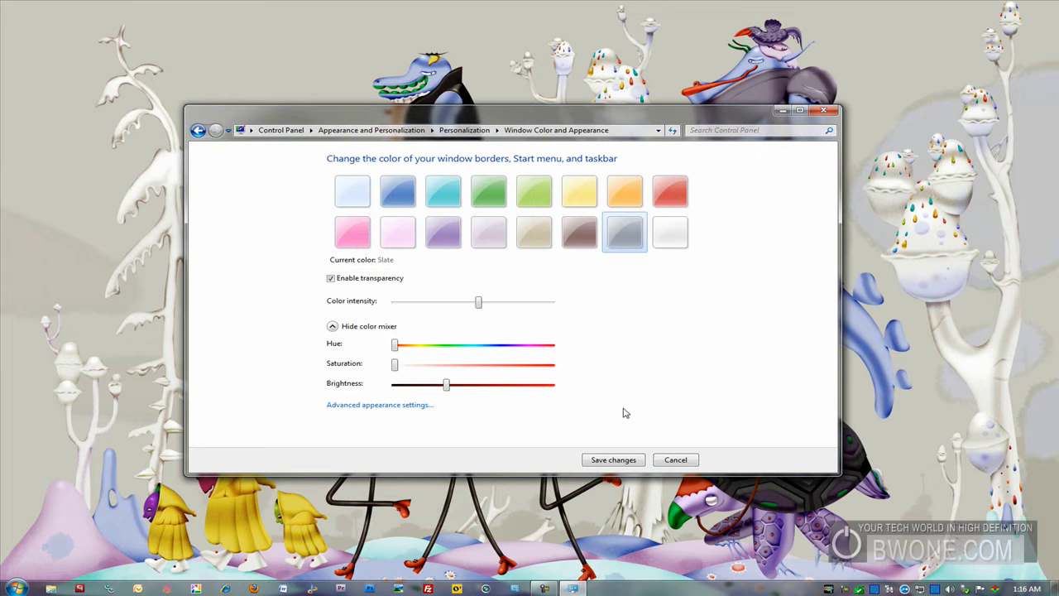
{"action": "left_click", "coordinate": [600, 461]}
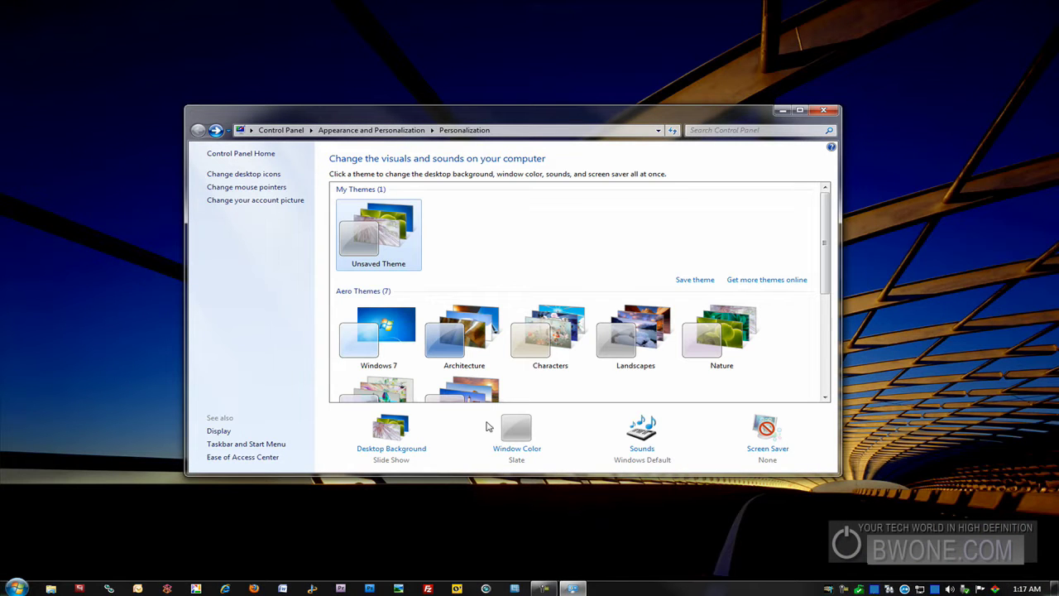
Step: Open the theme's sound settings, look at the available sound schemes, and close them without changing anything
{"action": "left_click", "coordinate": [639, 451]}
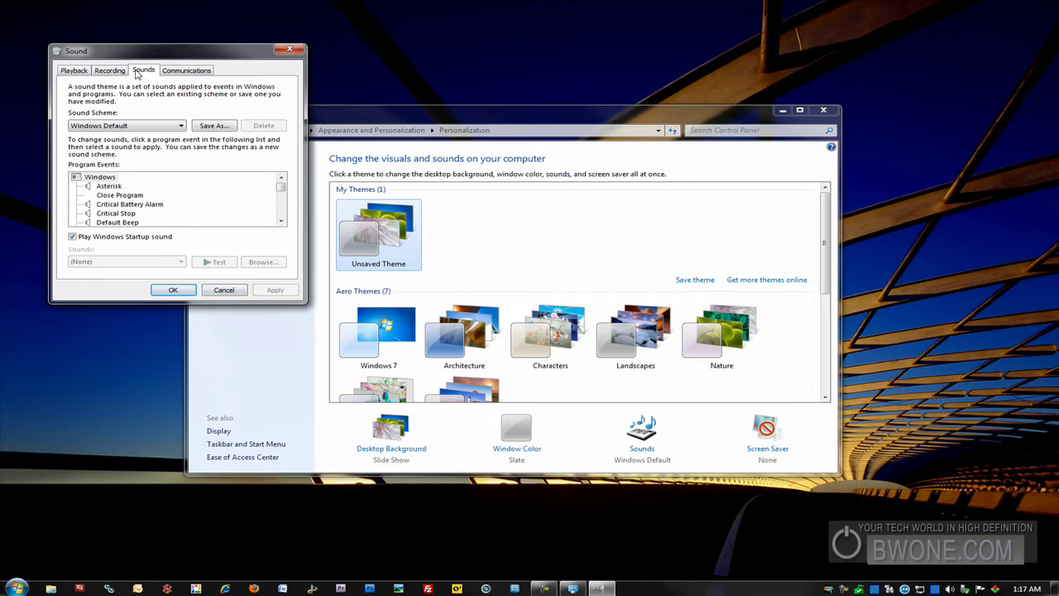
{"action": "left_click", "coordinate": [169, 126]}
{"action": "left_click", "coordinate": [169, 126]}
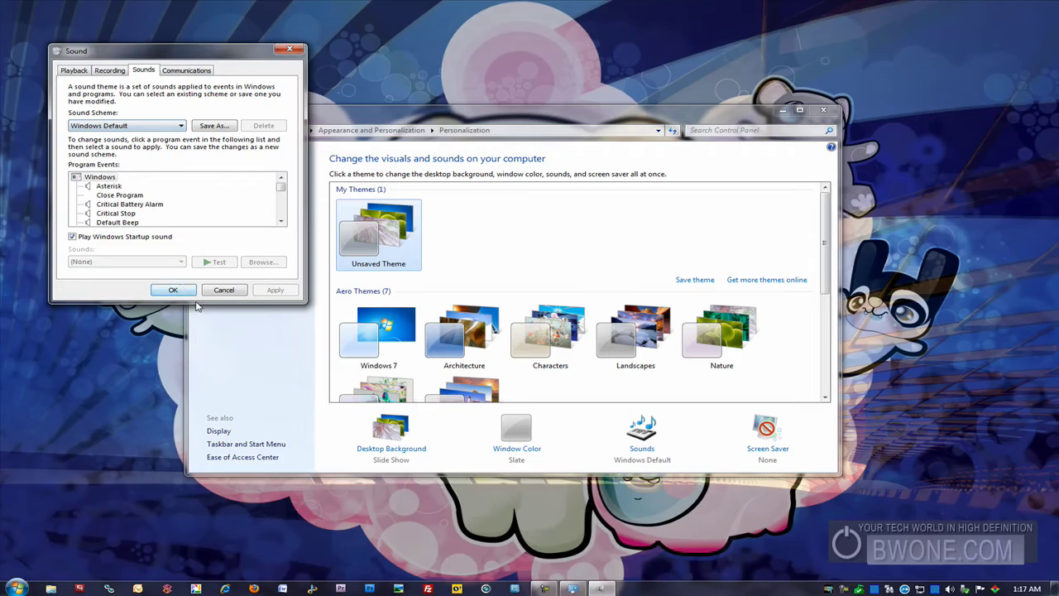
{"action": "left_click", "coordinate": [223, 290]}
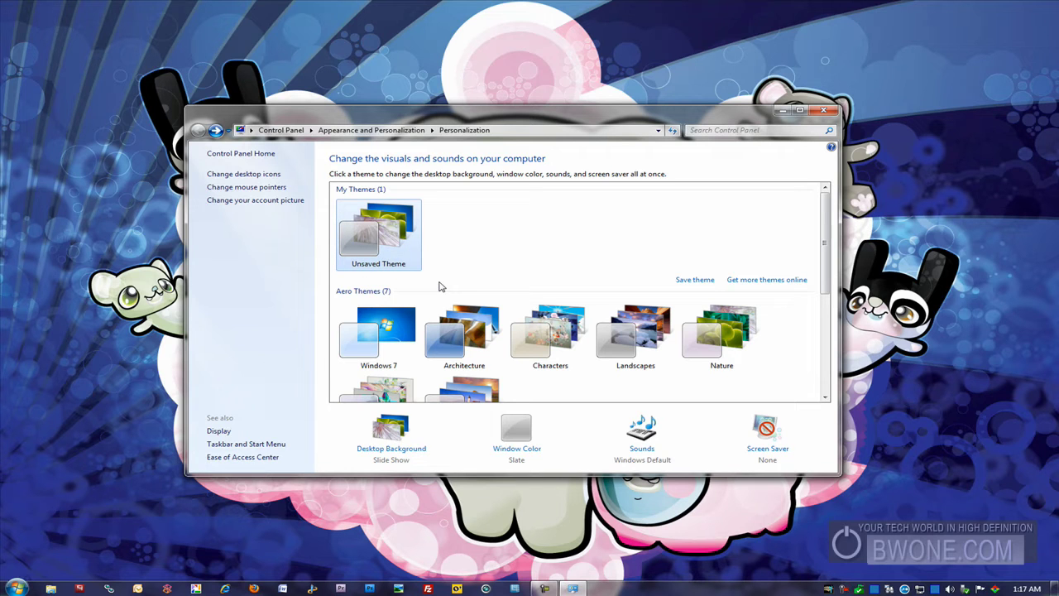
Step: Save the customized theme under the name BWOne
{"action": "left_click", "coordinate": [693, 281]}
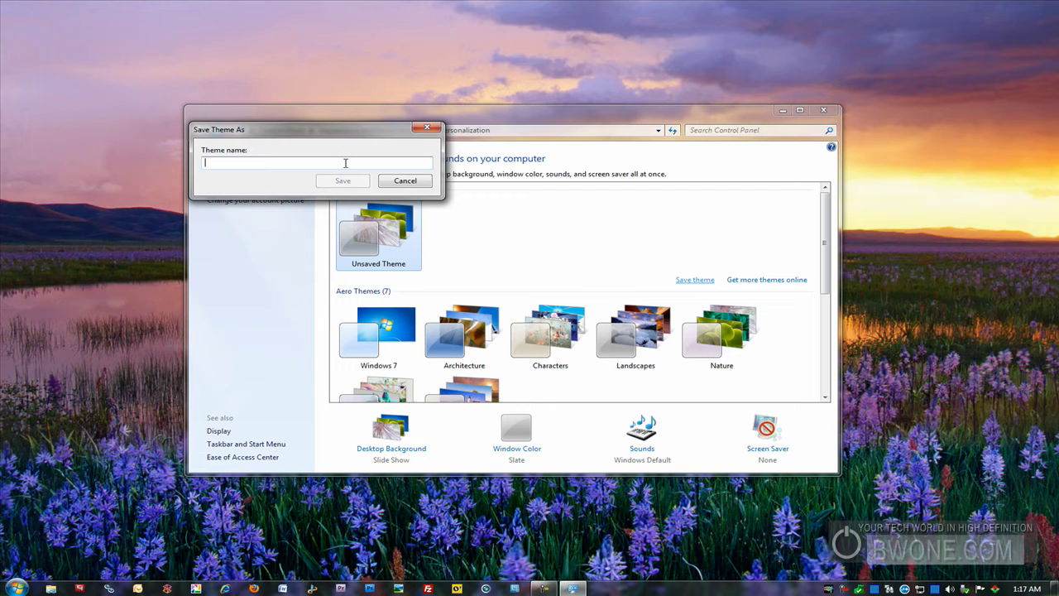
{"action": "type", "text": "BWOne"}
{"action": "left_click", "coordinate": [359, 179]}
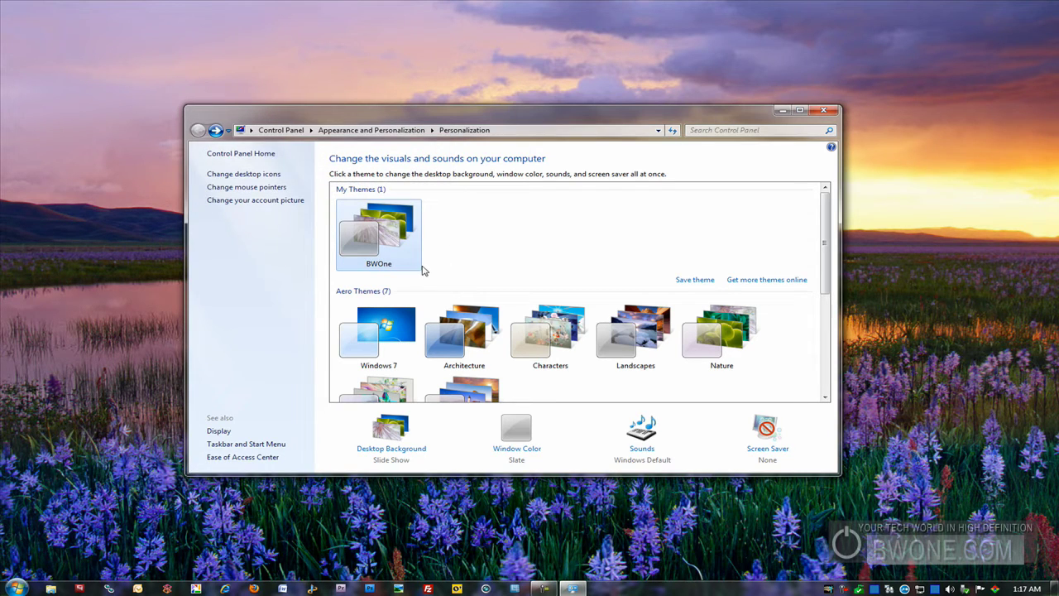